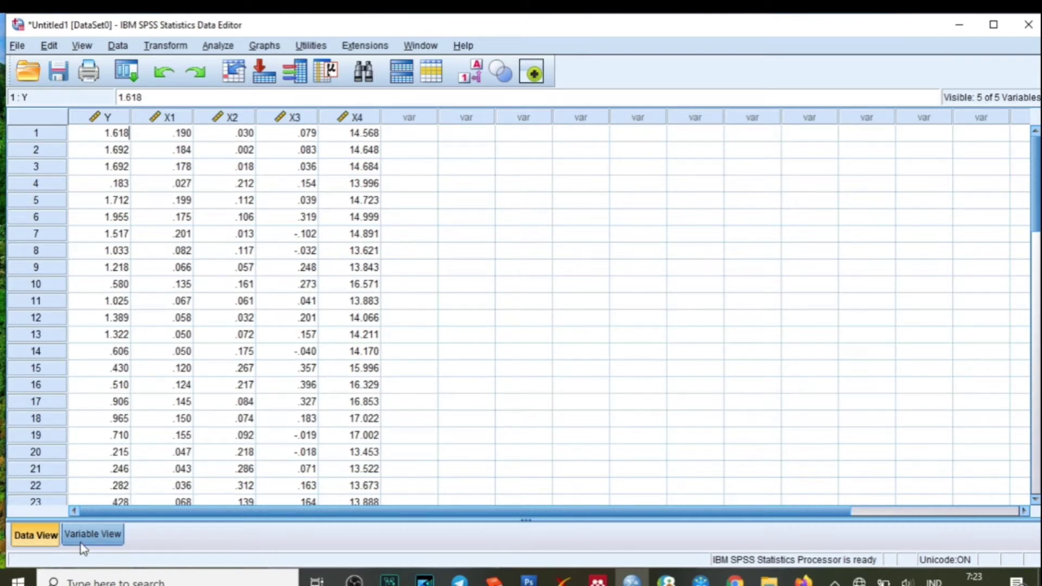
- Review the name and label of each variable, Y and X1 to X4, in the variable definitions, and return to the data
click(92, 535)
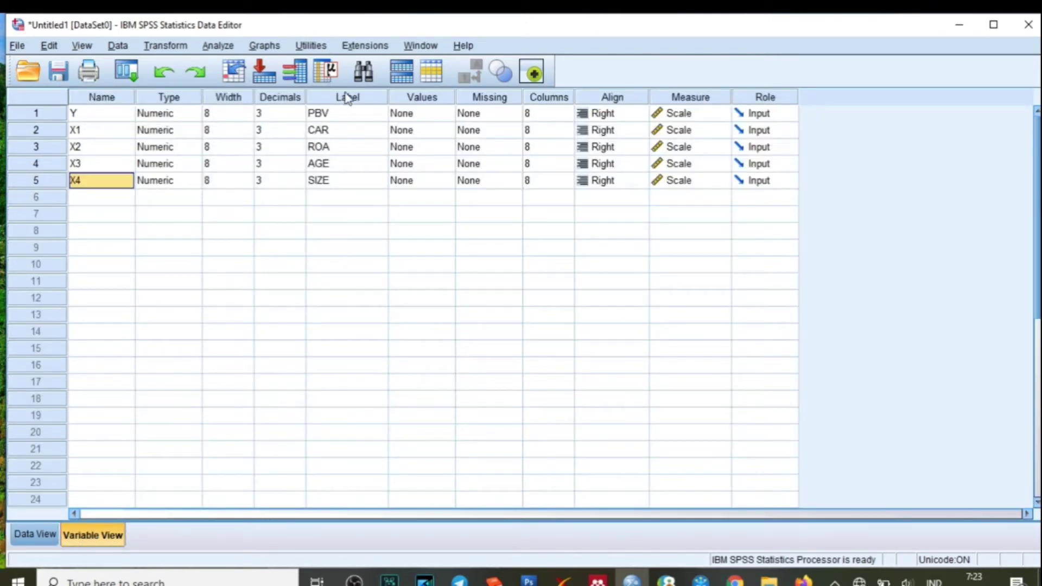
click(102, 113)
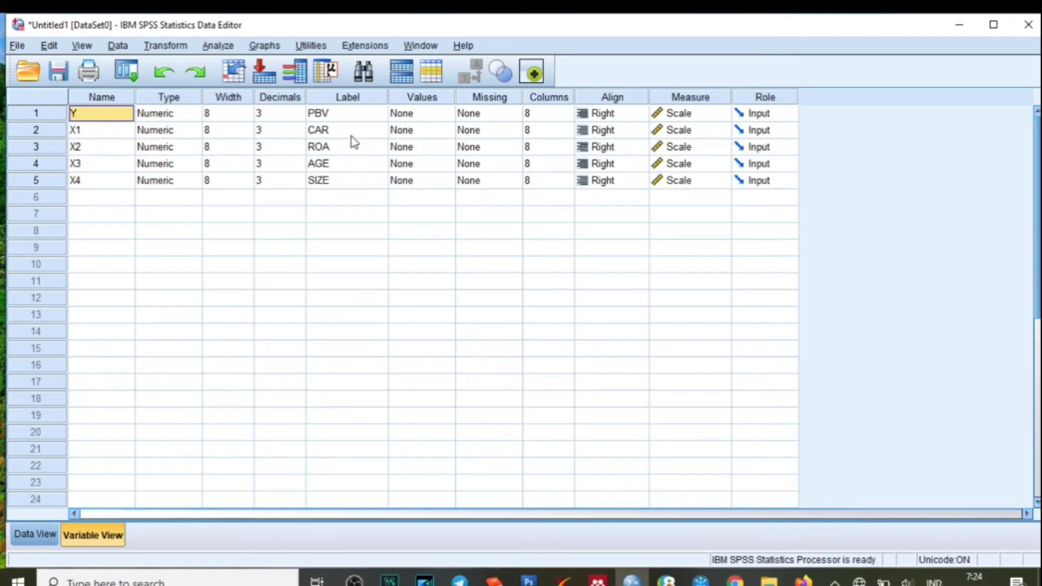
click(308, 115)
click(111, 131)
click(332, 146)
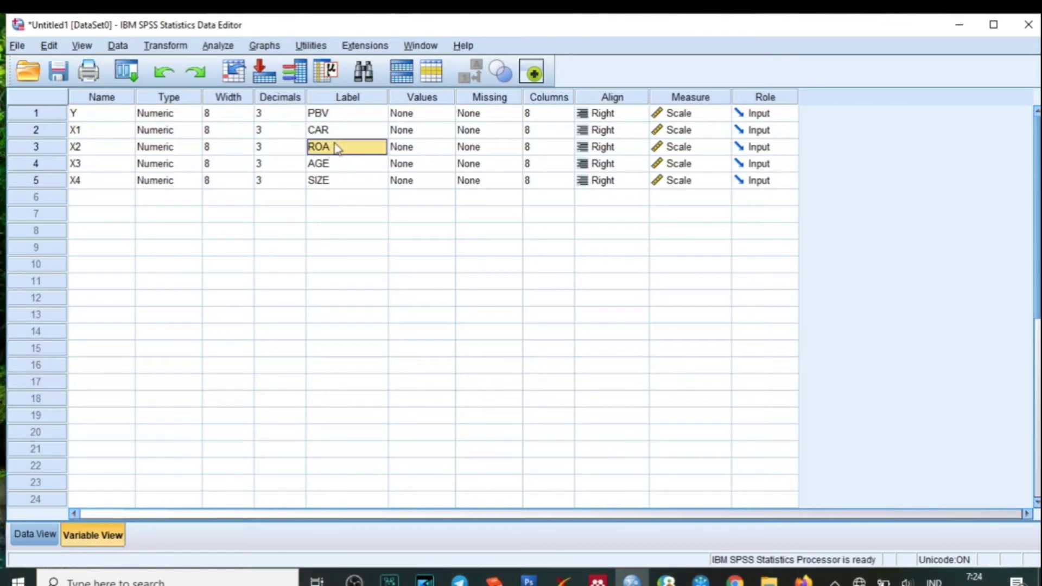
click(110, 152)
click(337, 164)
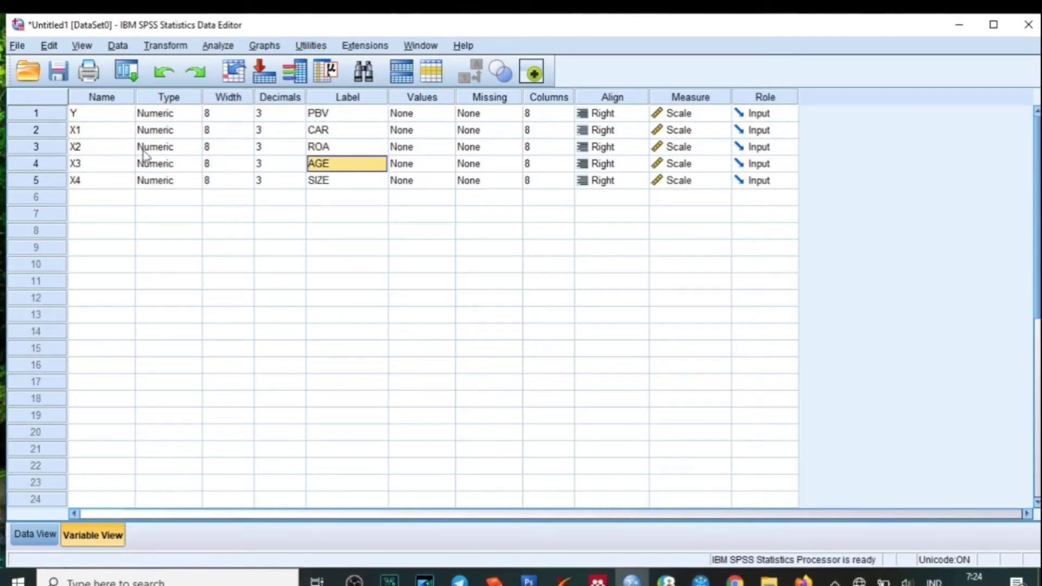
click(97, 162)
click(331, 182)
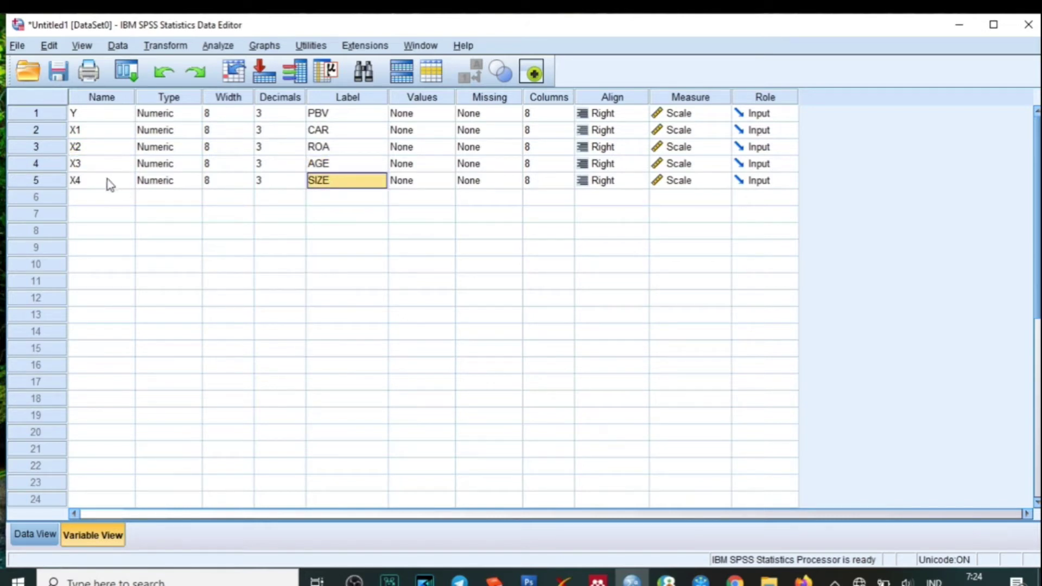
click(109, 181)
click(34, 534)
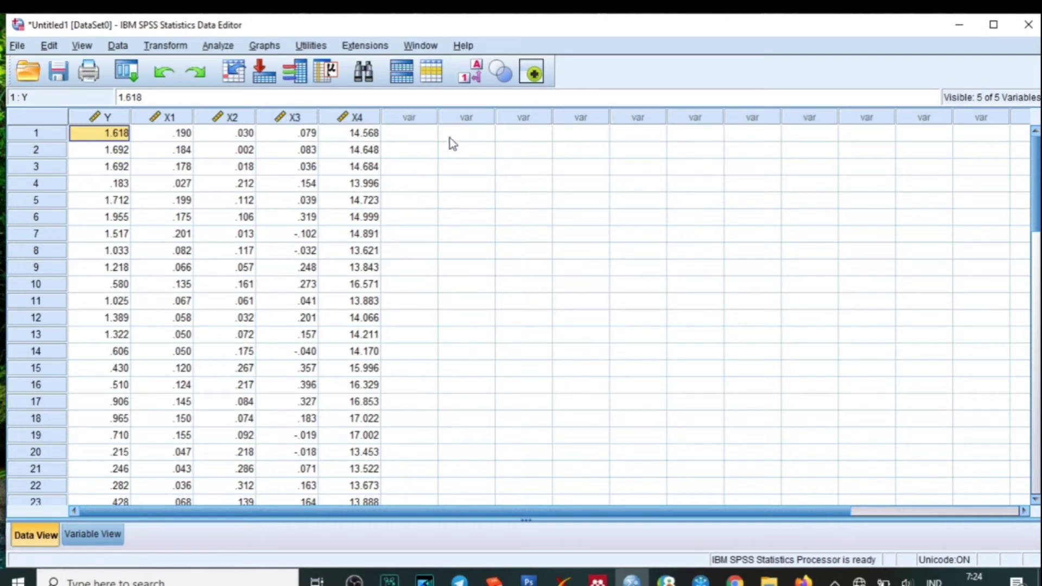
- Start a linear regression with PBV [Y] as the dependent variable
click(216, 48)
mouse_move(257, 232)
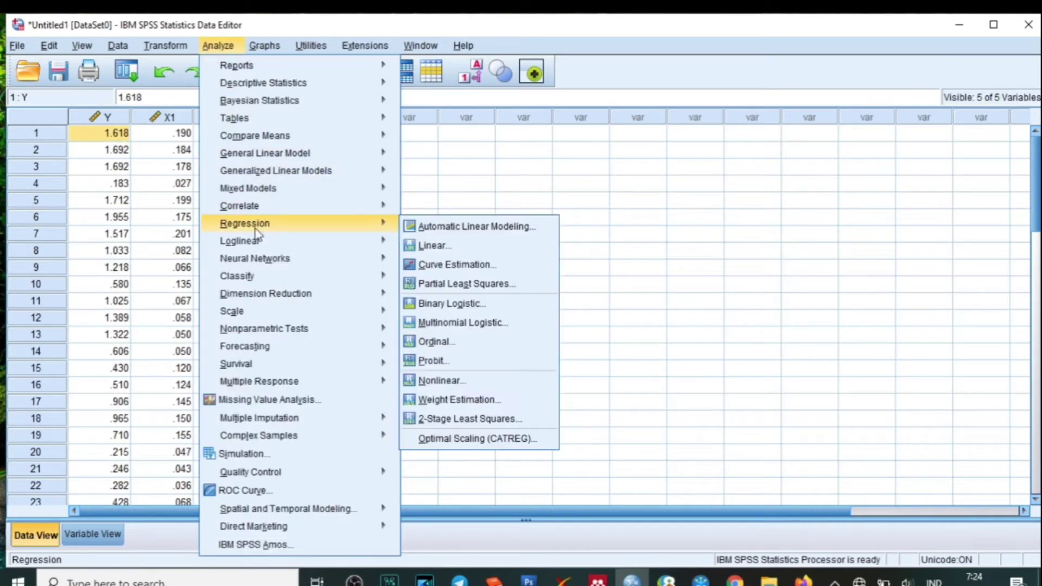
click(429, 246)
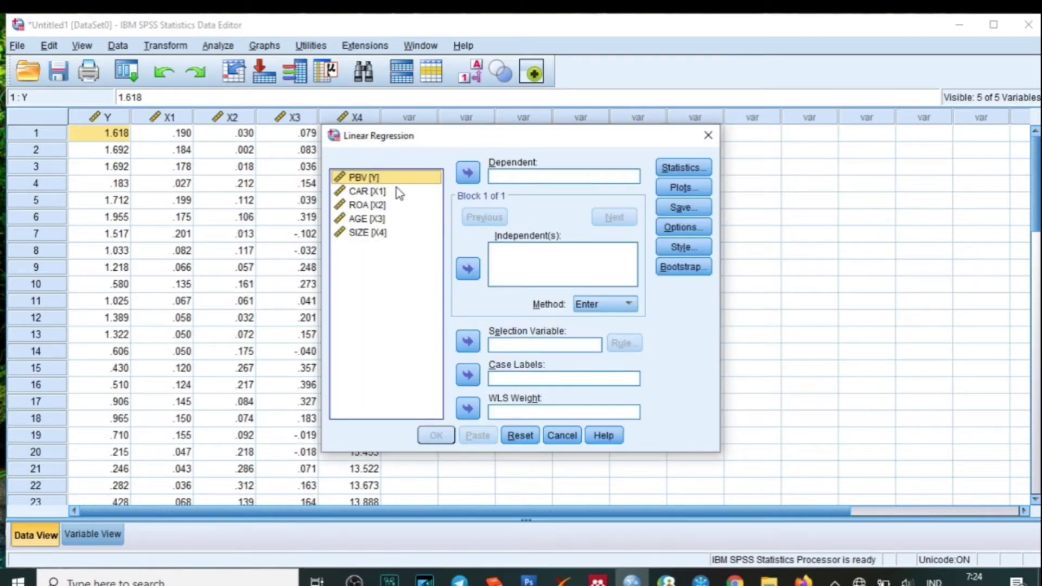
click(468, 173)
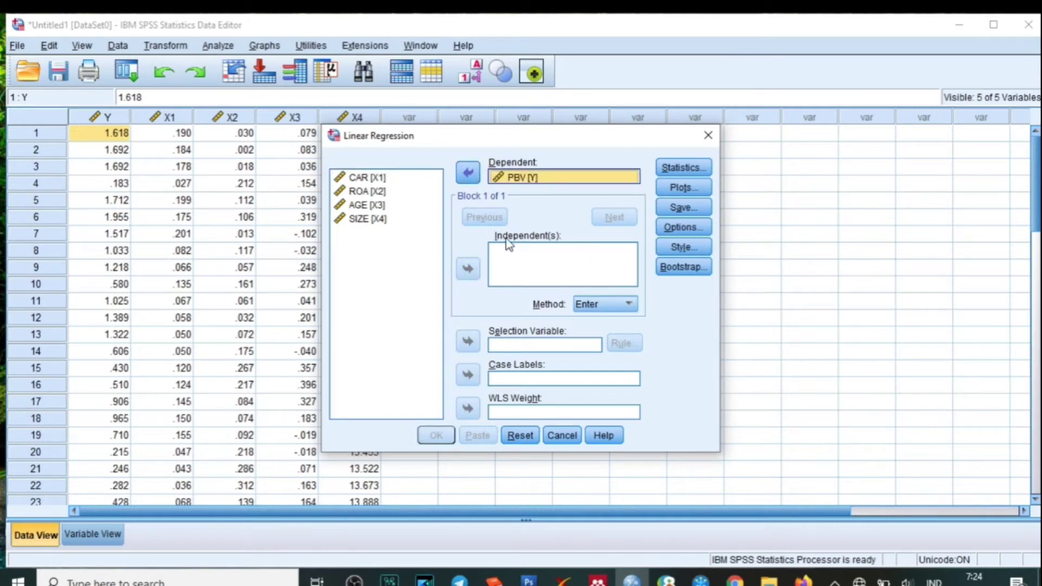
- Add CAR [X1], ROA [X2], AGE [X3] and SIZE [X4] as the independent variables of the regression
click(380, 179)
click(468, 268)
click(369, 191)
click(468, 269)
click(369, 205)
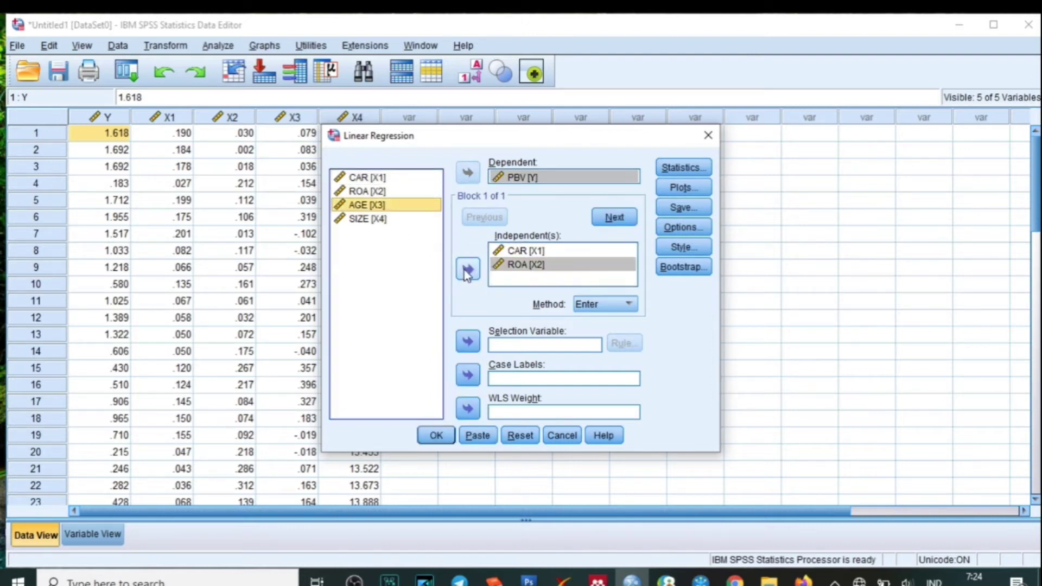
click(467, 269)
click(369, 218)
click(466, 271)
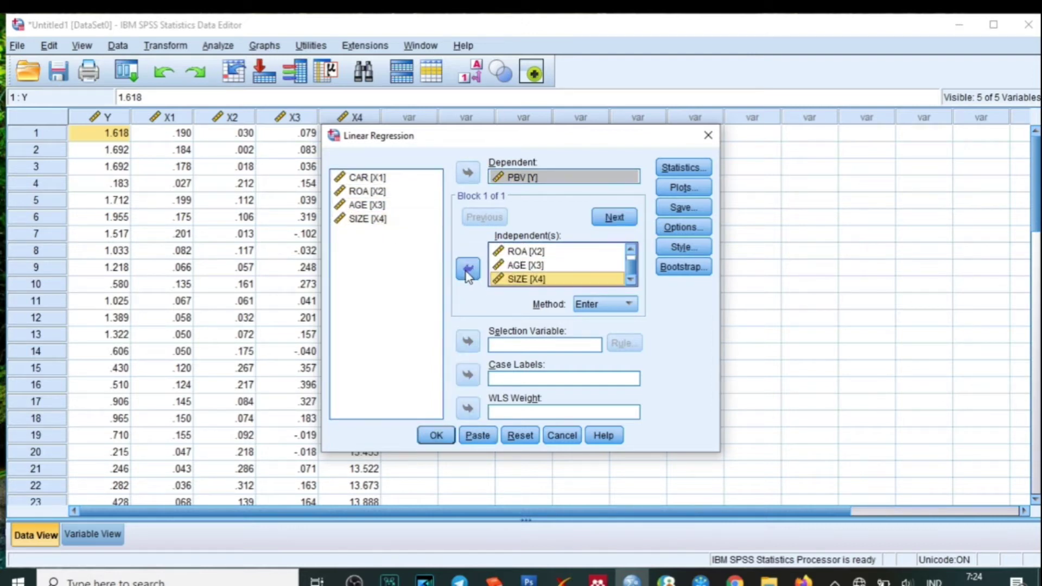
- Set the regression to save unstandardized residuals and run it
click(692, 210)
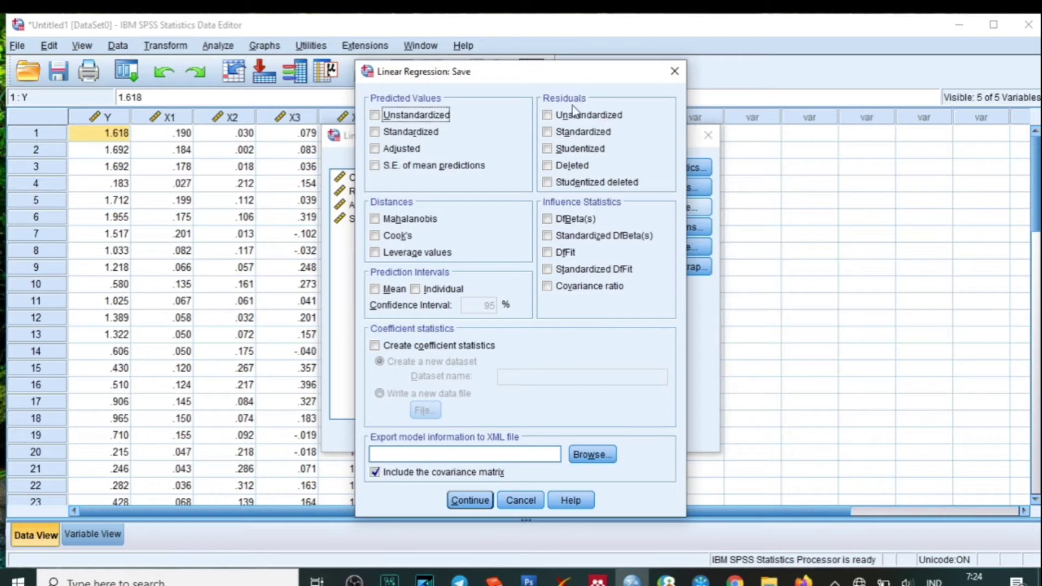
click(547, 115)
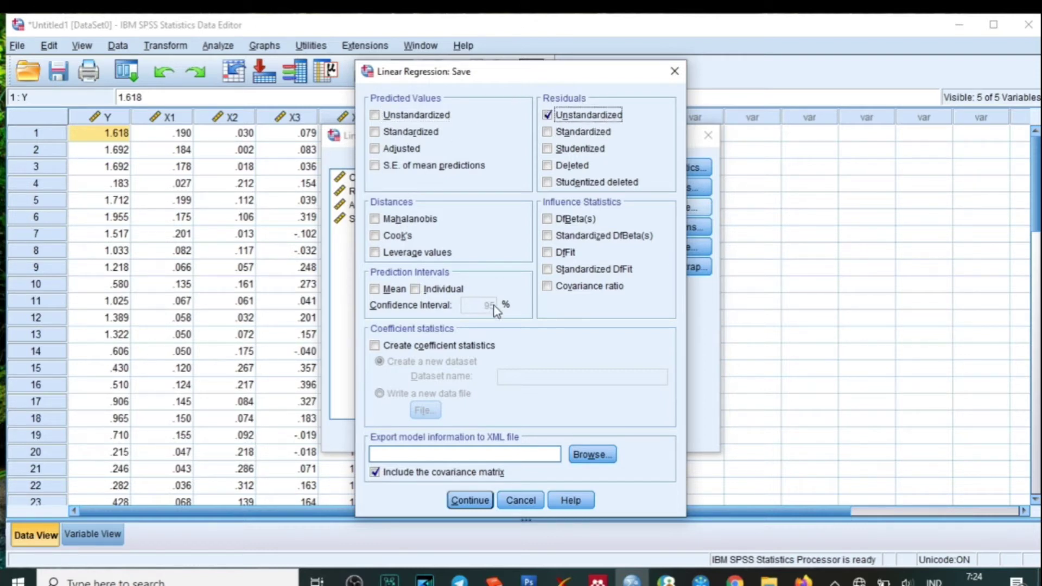
click(480, 501)
click(441, 441)
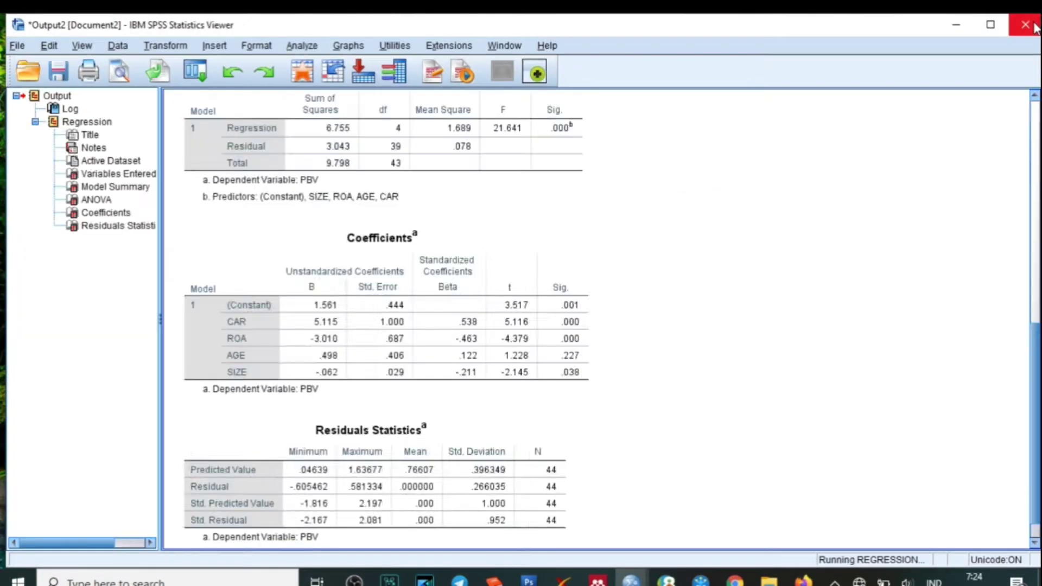
- Close the regression output without saving it and select the RES_1 column in the data
click(1028, 26)
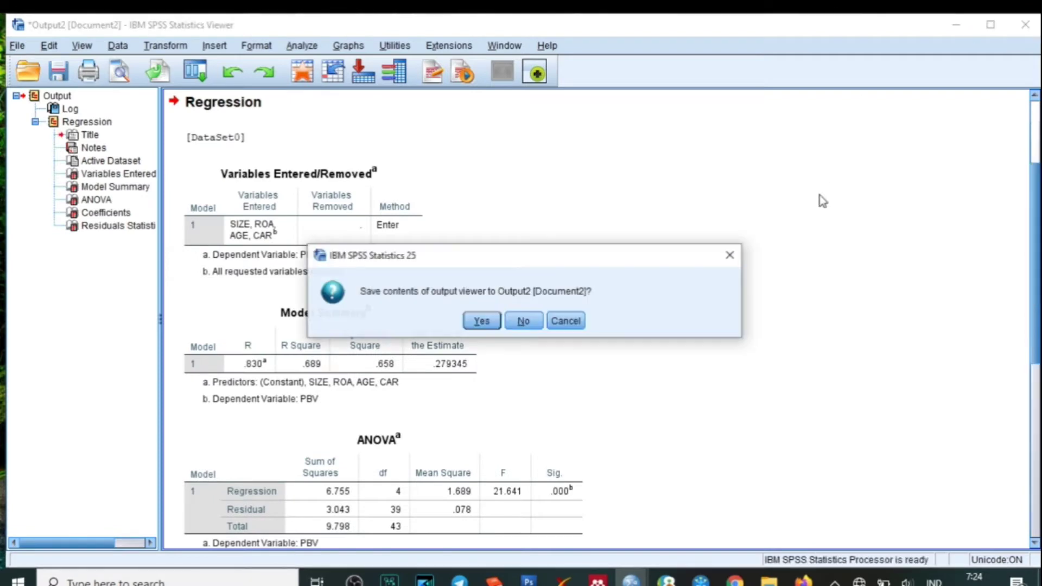
click(529, 325)
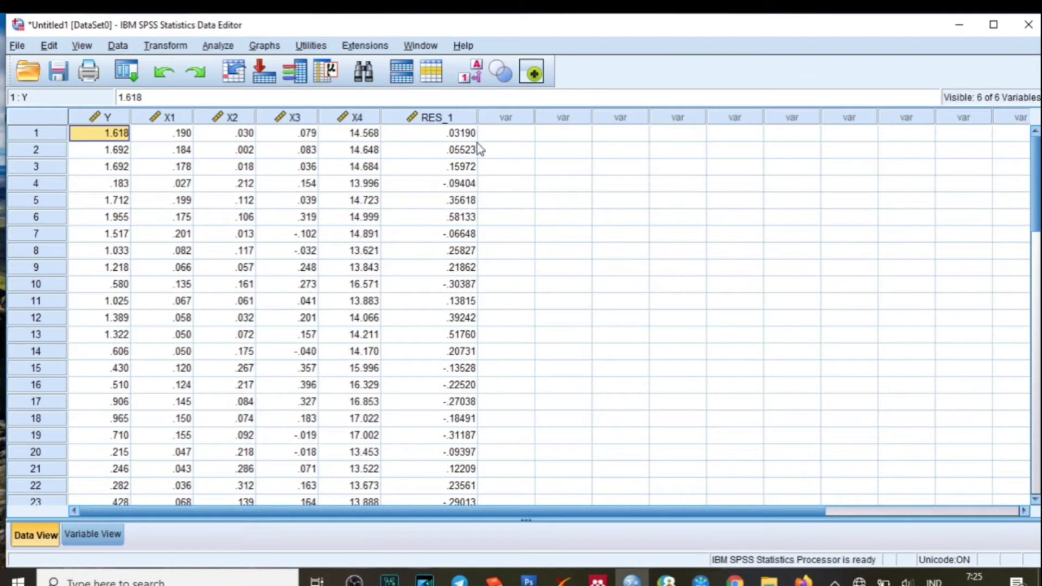
mouse_move(459, 121)
click(440, 122)
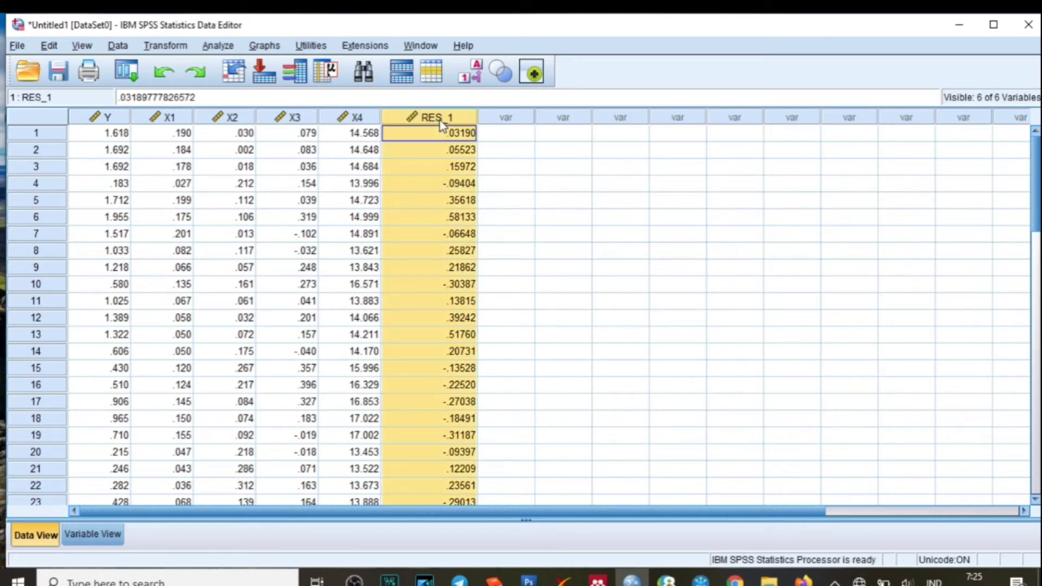
- Start computing a new variable with the target name ABS_RES
click(162, 47)
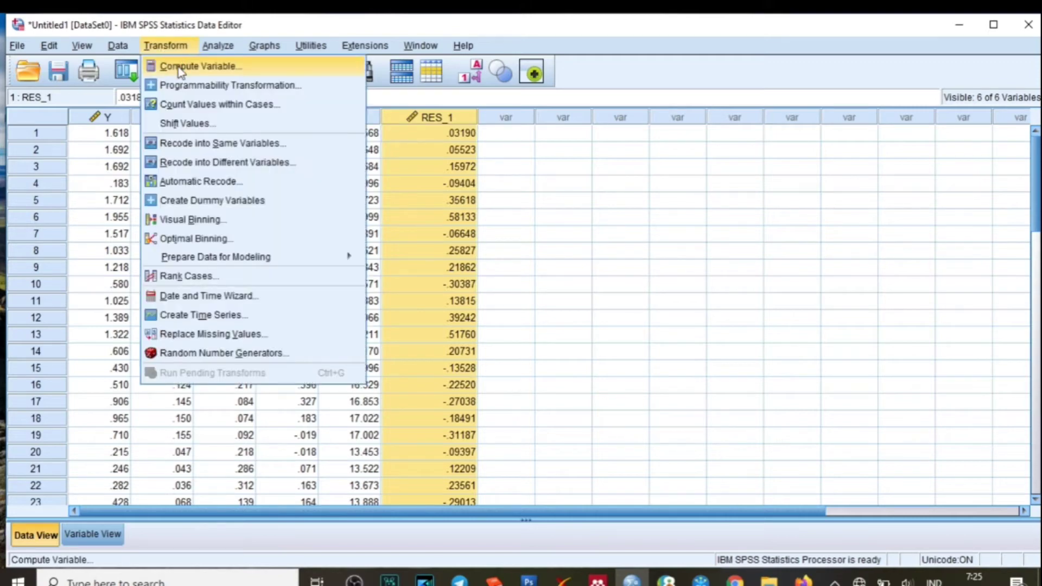
click(180, 67)
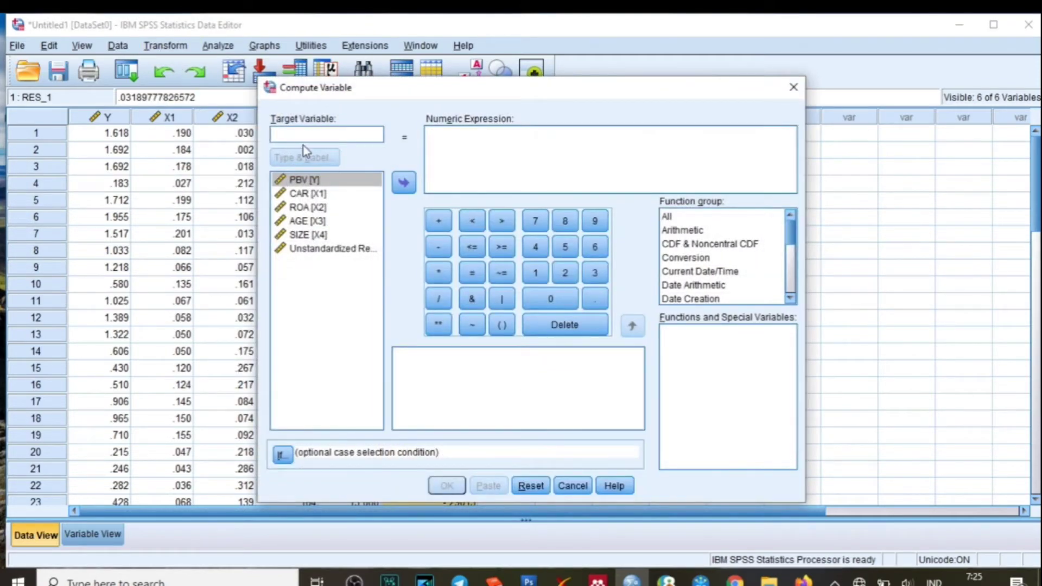
click(318, 139)
text(ABS_RES)
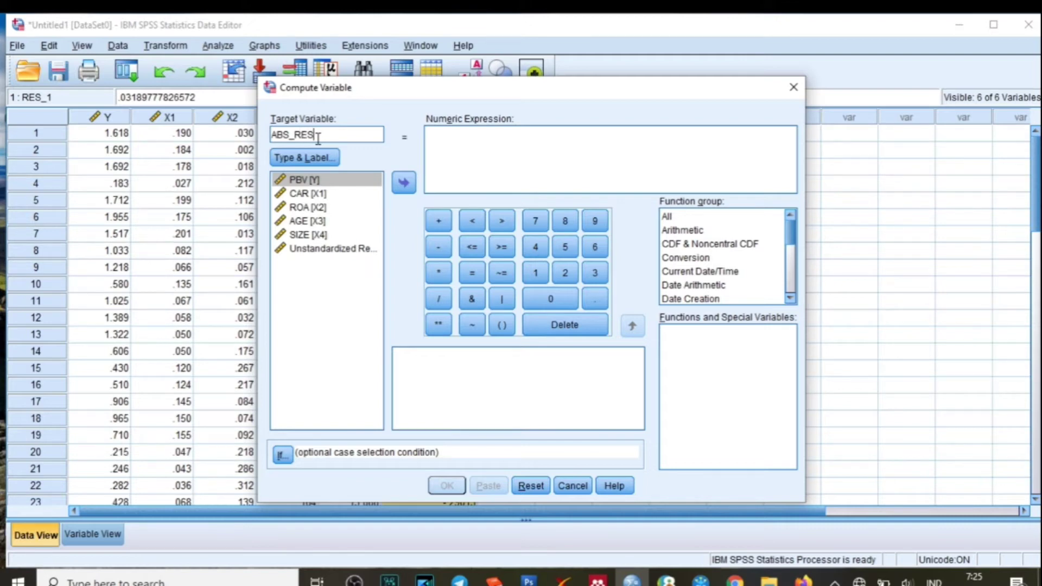
- Enter ABS(RES_1) as the numeric expression, using the unstandardized residual variable, and compute ABS_RES
click(525, 128)
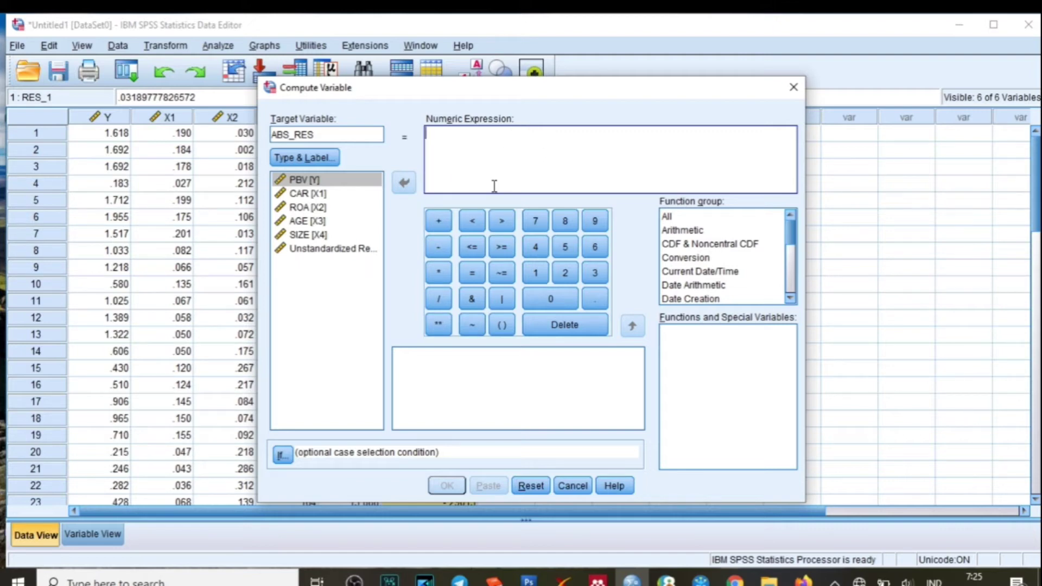
text(BAS)
key(BackSpace)
key(BackSpace)
key(BackSpace)
text(A)
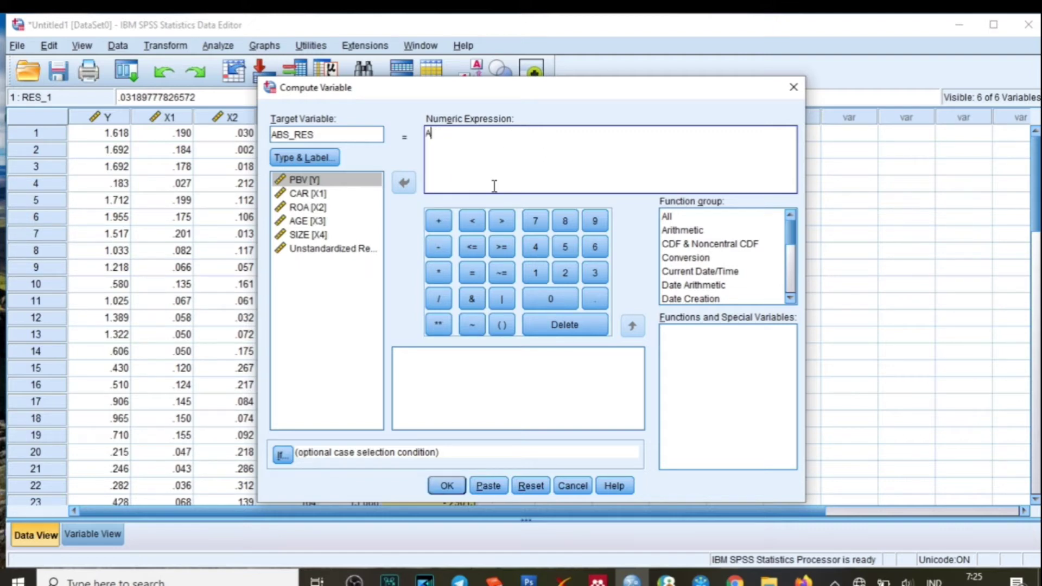
text(BS()
click(328, 251)
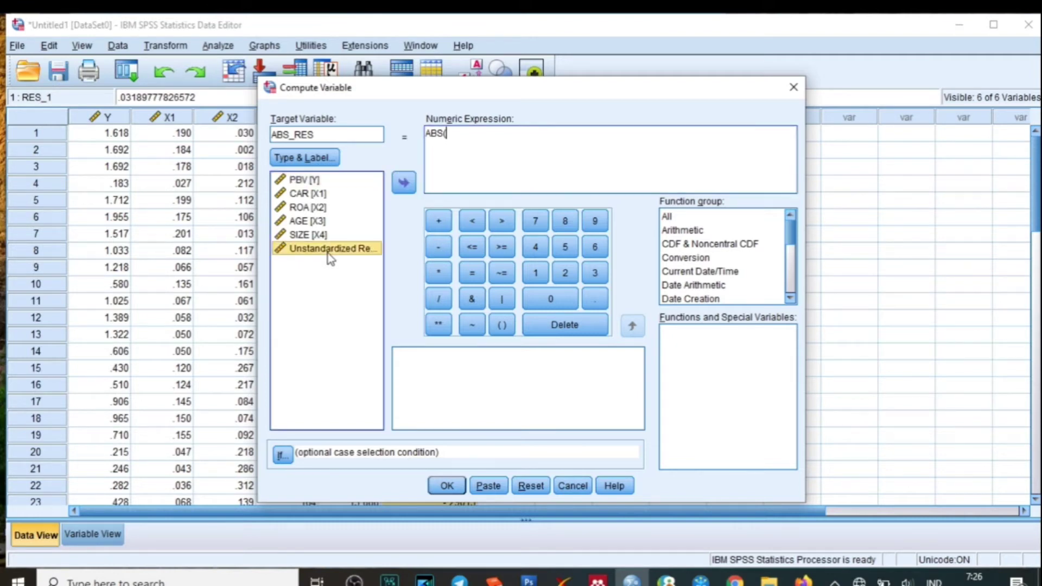
click(401, 183)
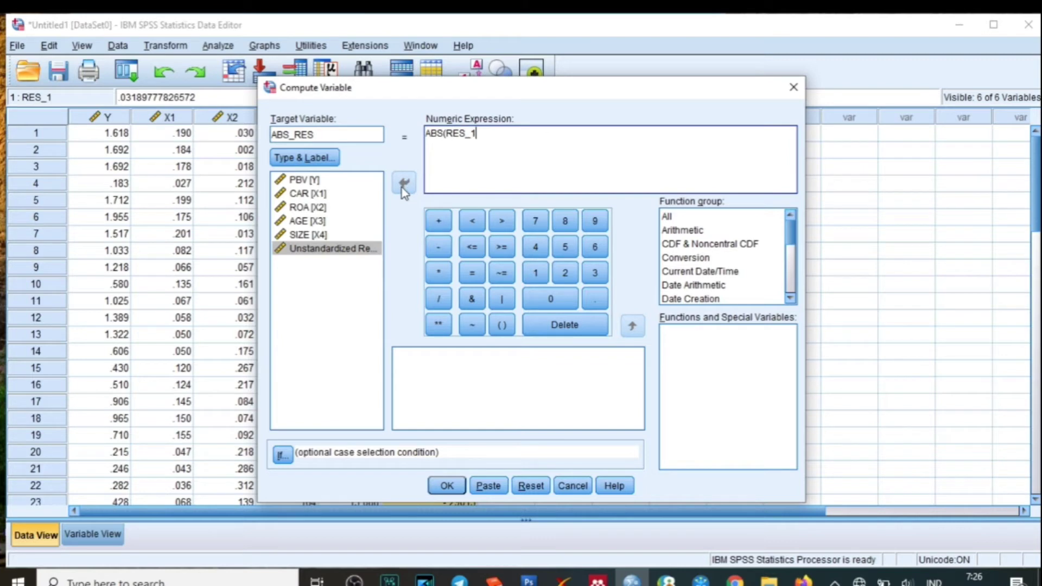
text())
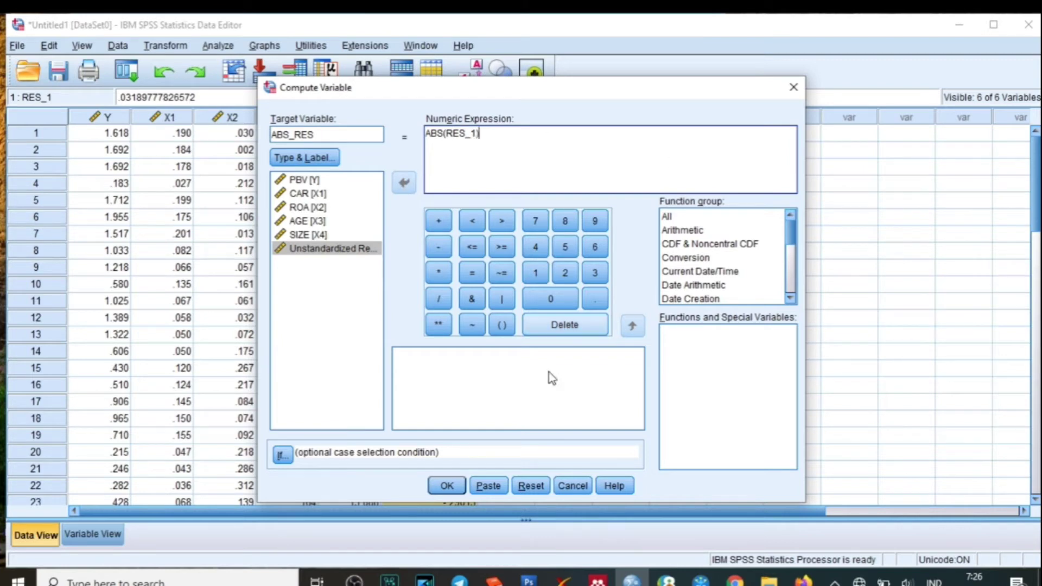
click(447, 486)
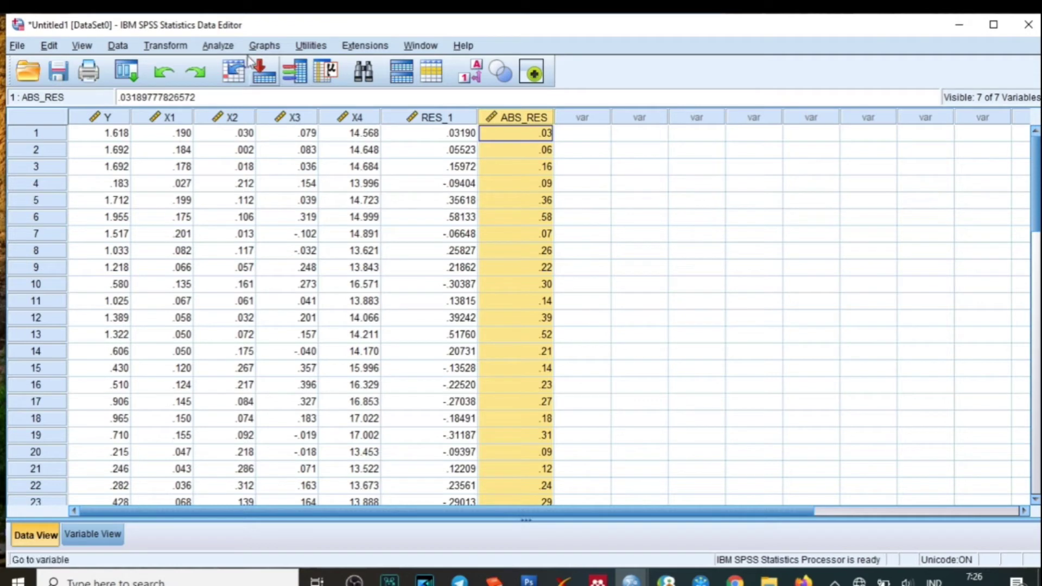
- Reset the linear regression settings and set ABS_RES as the dependent variable
click(227, 48)
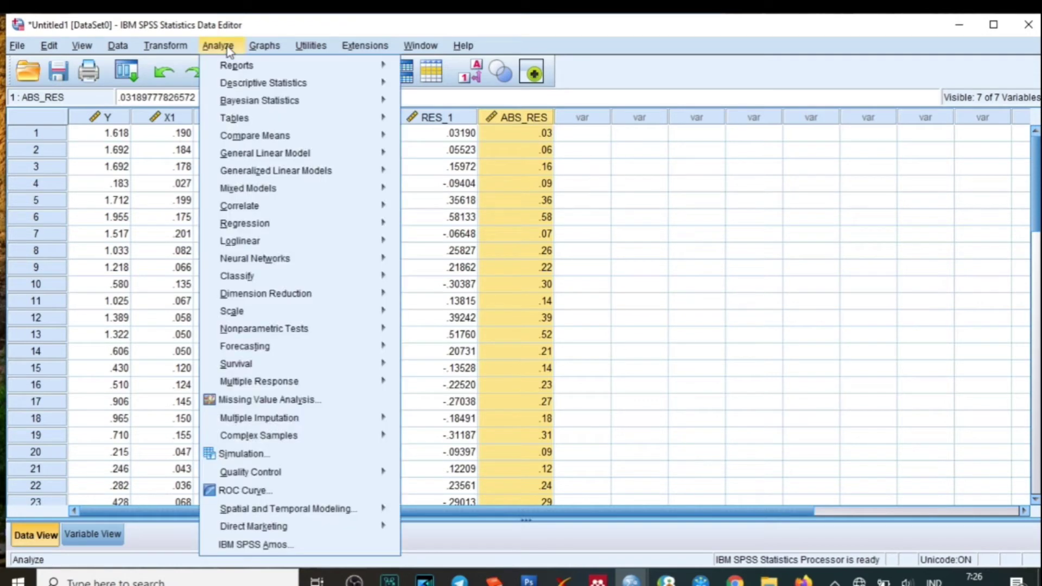
mouse_move(278, 227)
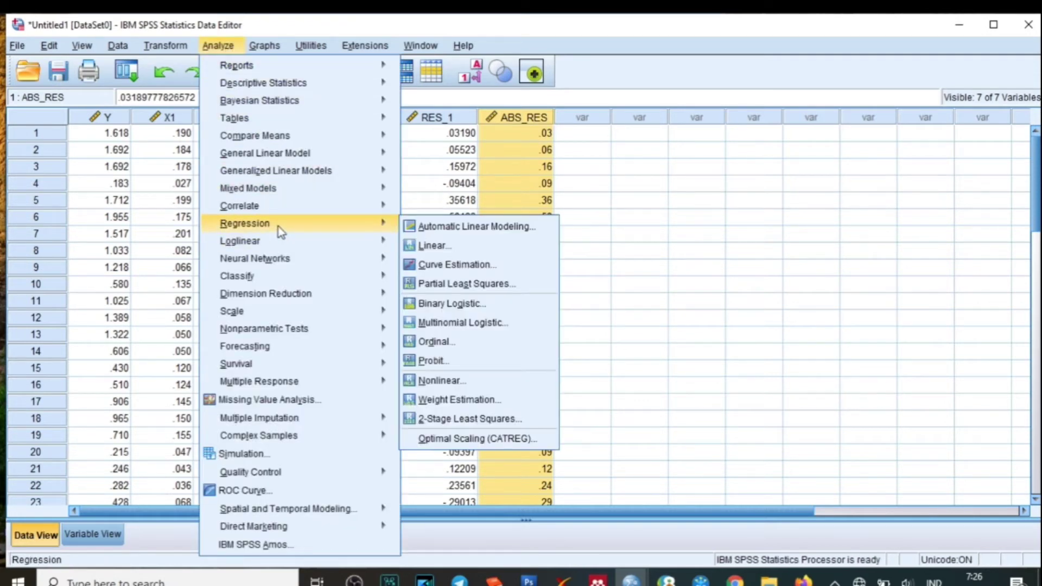
click(422, 247)
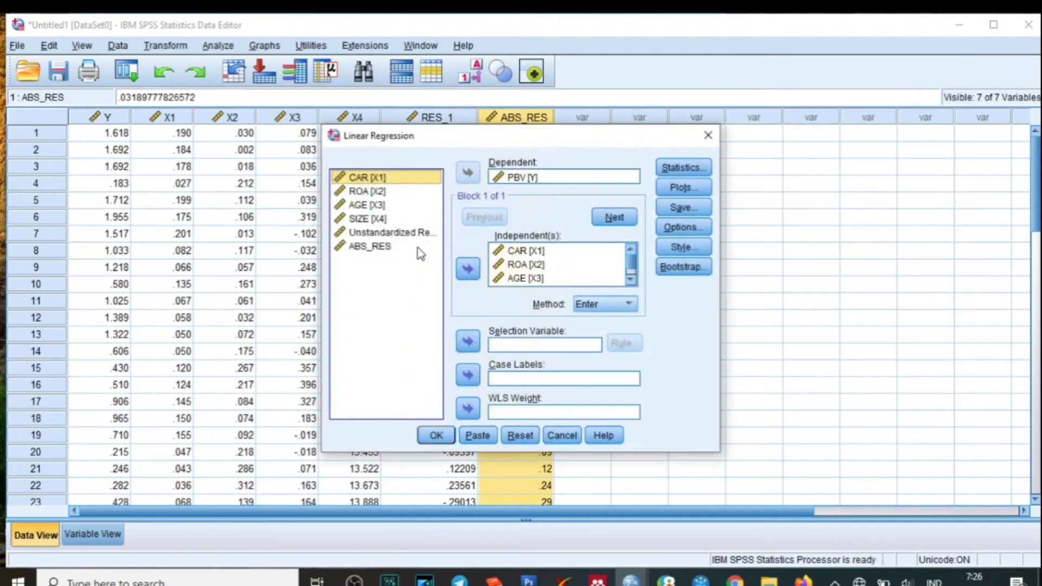
click(519, 440)
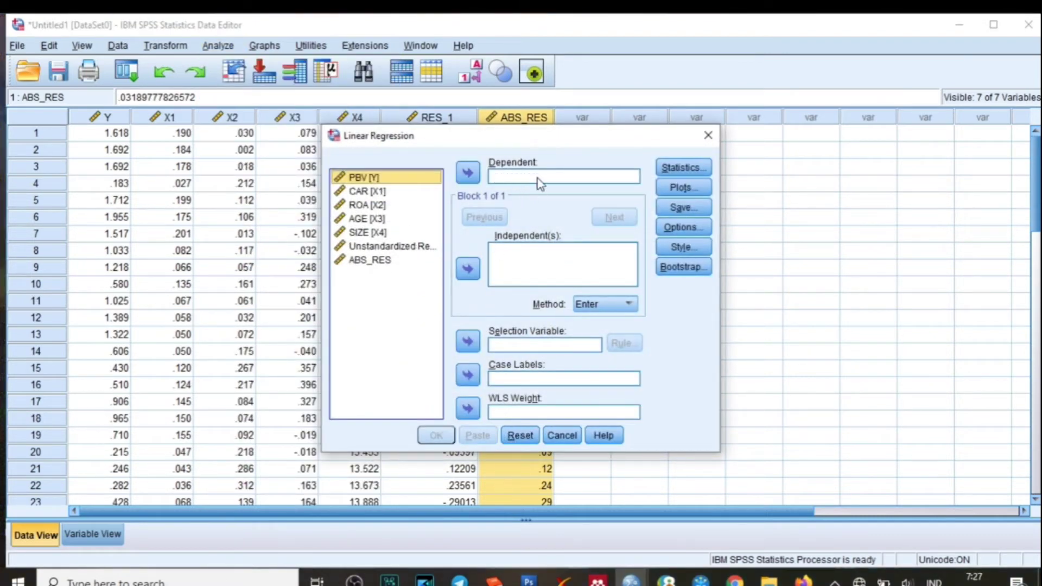
click(373, 262)
click(467, 172)
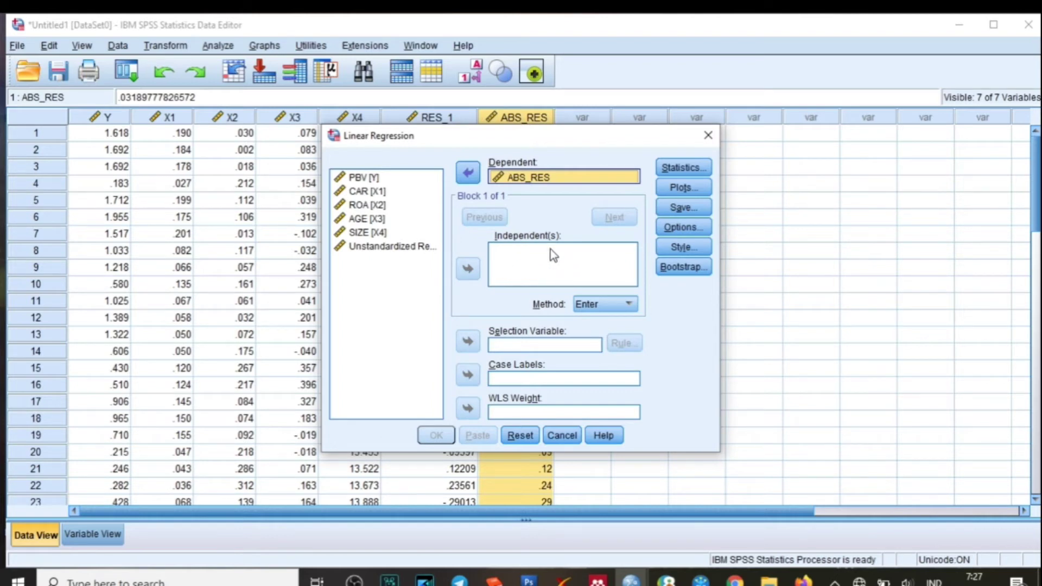
- Add CAR, ROA, AGE and SIZE as the independent variables, run the regression and show its Coefficients table
click(384, 193)
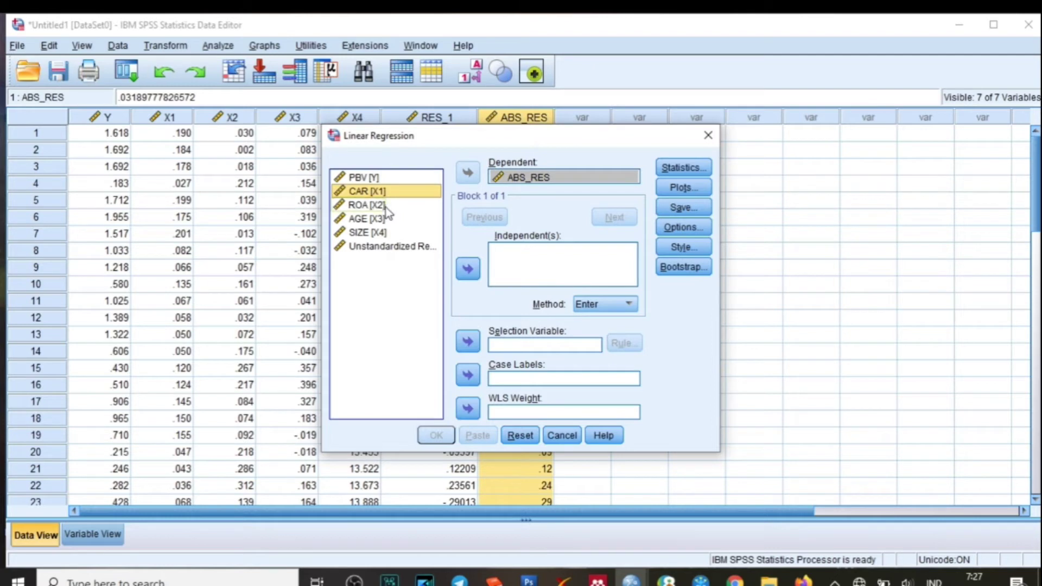
shift+click(387, 206)
shift+click(386, 219)
shift+click(387, 232)
click(467, 270)
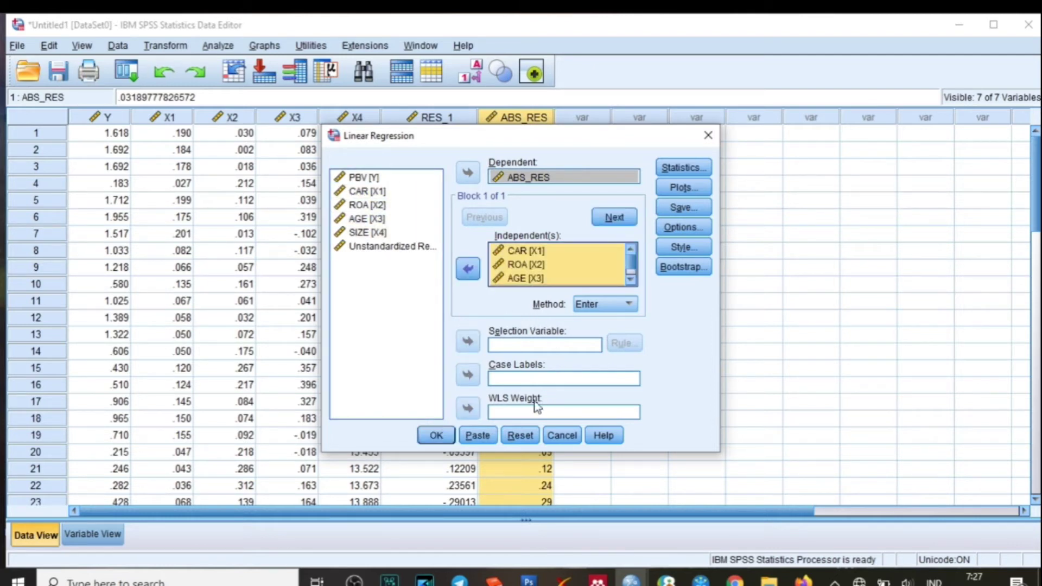
click(438, 441)
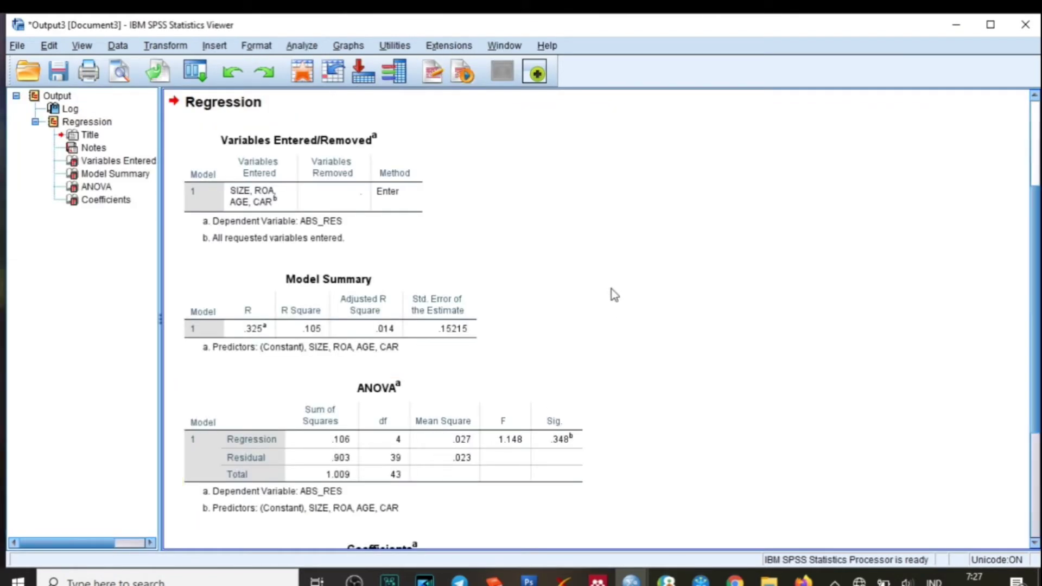
scroll(624, 289, down, 3)
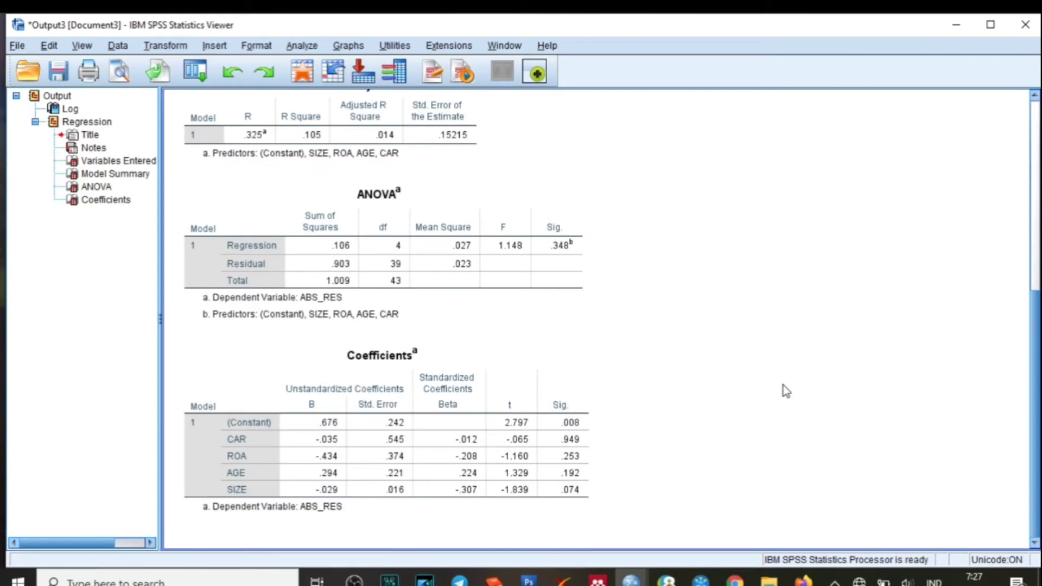
click(312, 455)
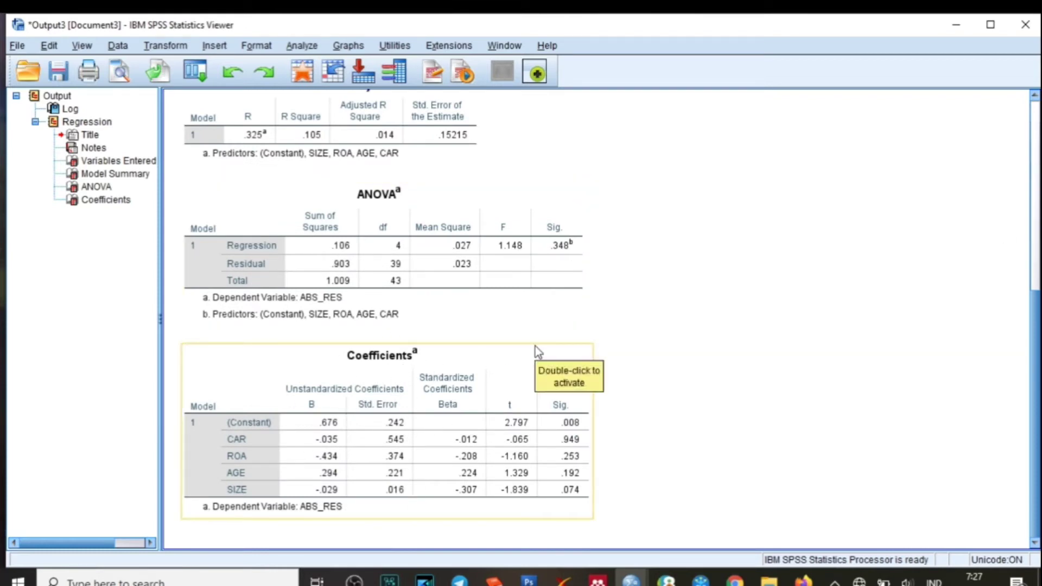
click(915, 313)
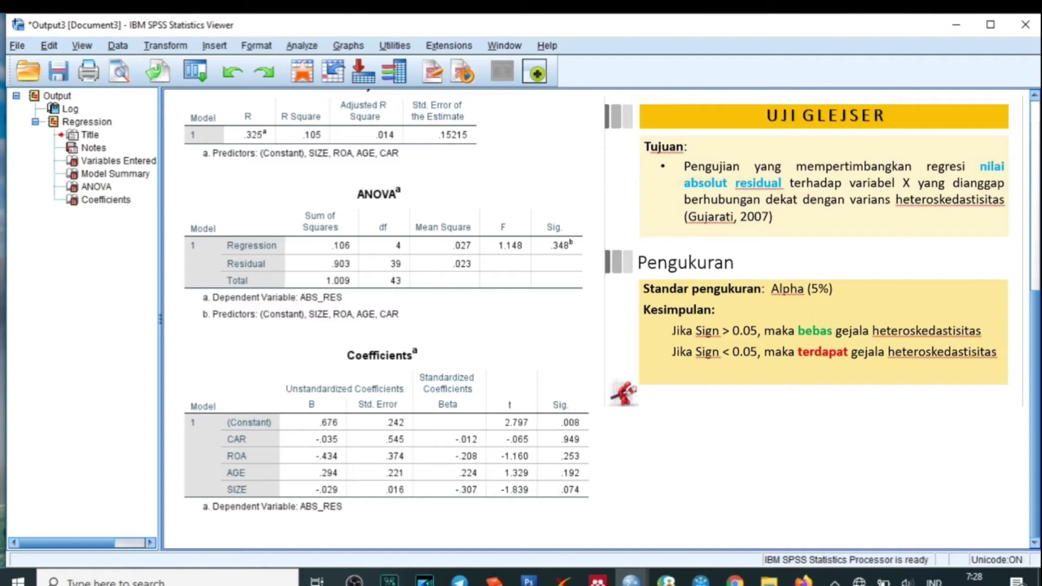
click(586, 408)
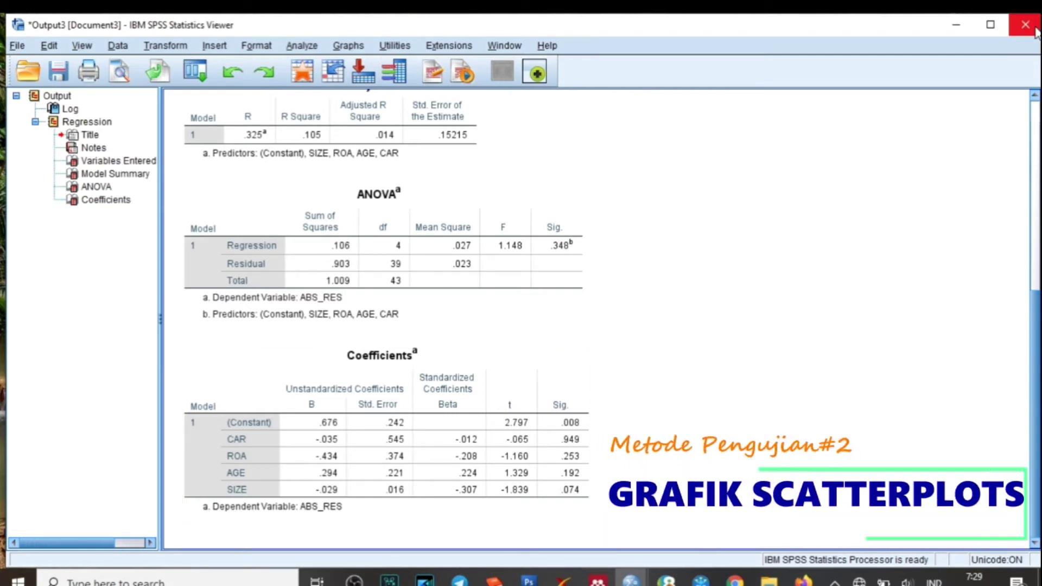
- Close the Glejser regression output without saving it
click(1025, 25)
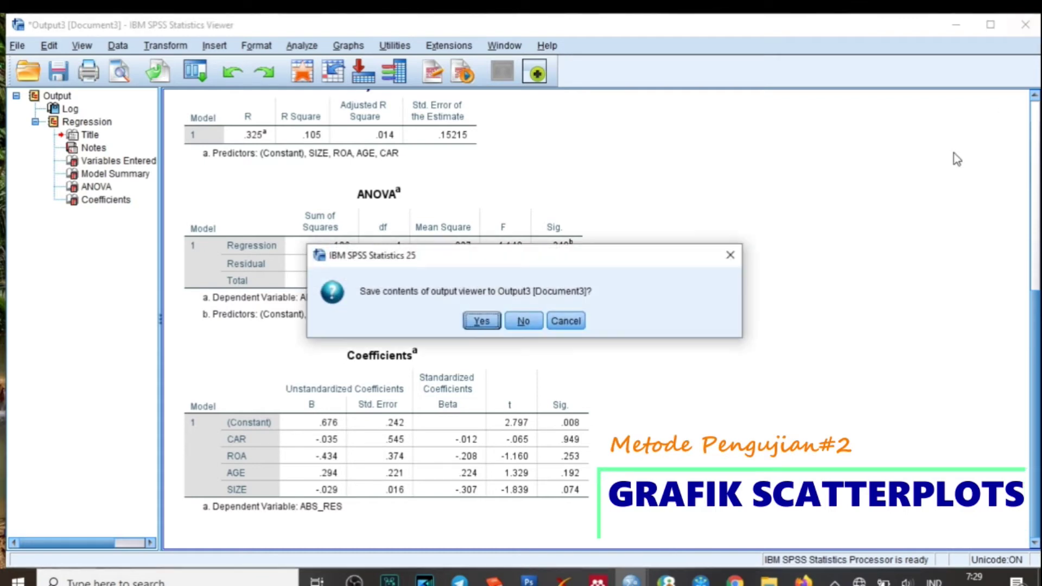
key(n)
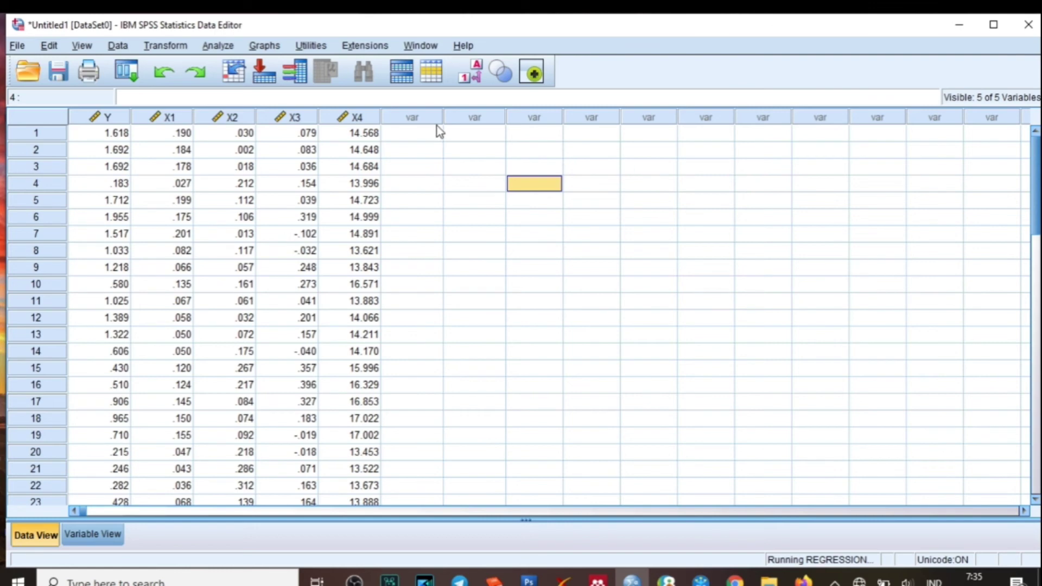
- Reset the linear regression settings and set PBV as the dependent variable
click(227, 47)
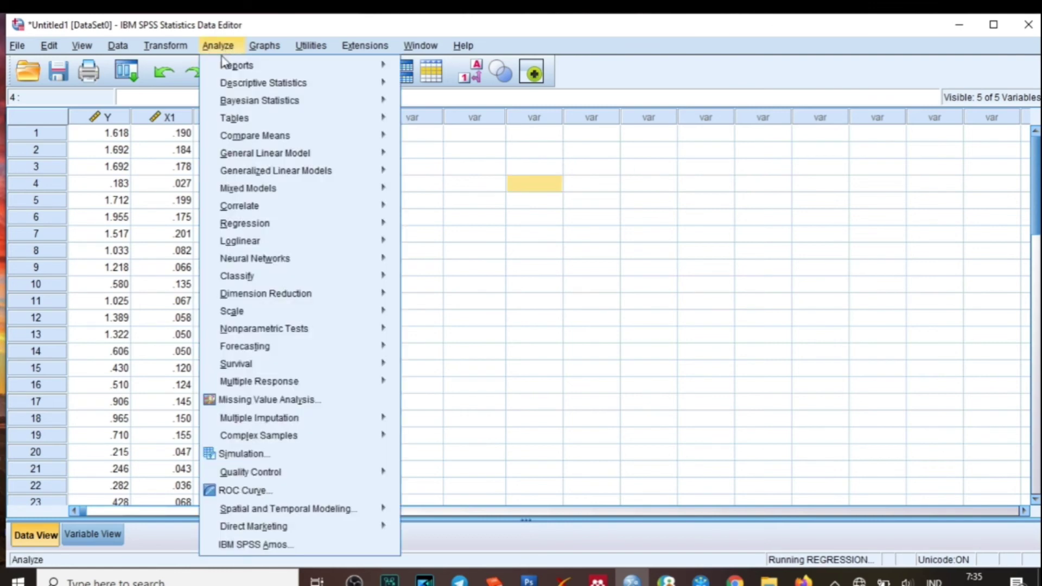
mouse_move(267, 231)
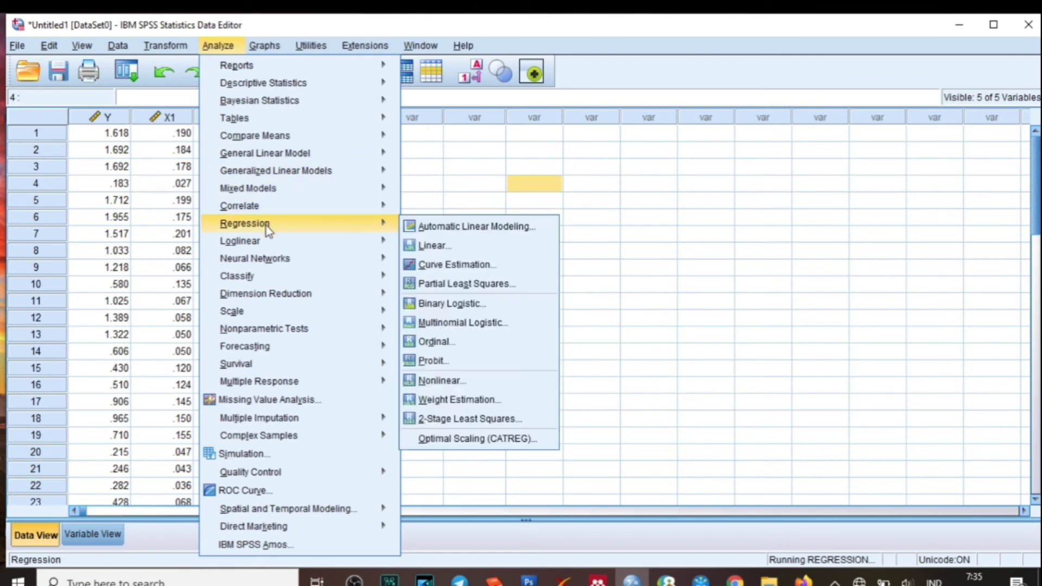
click(442, 246)
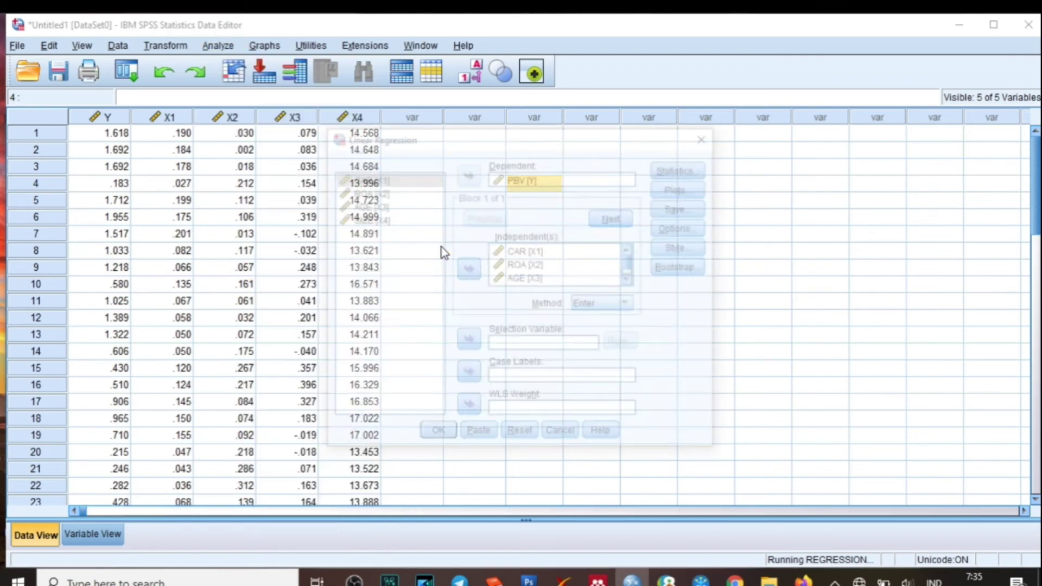
click(519, 437)
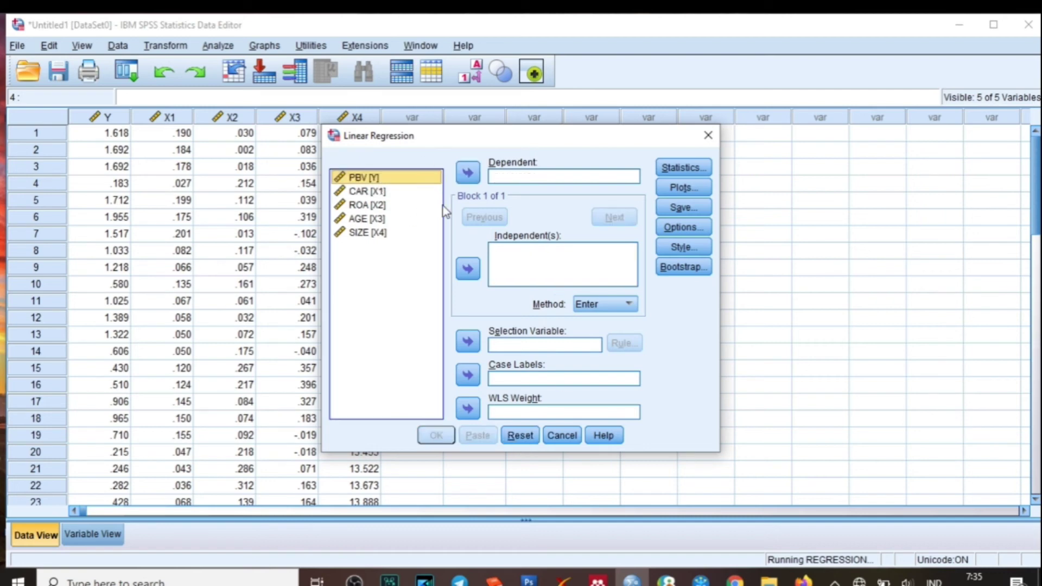
click(468, 174)
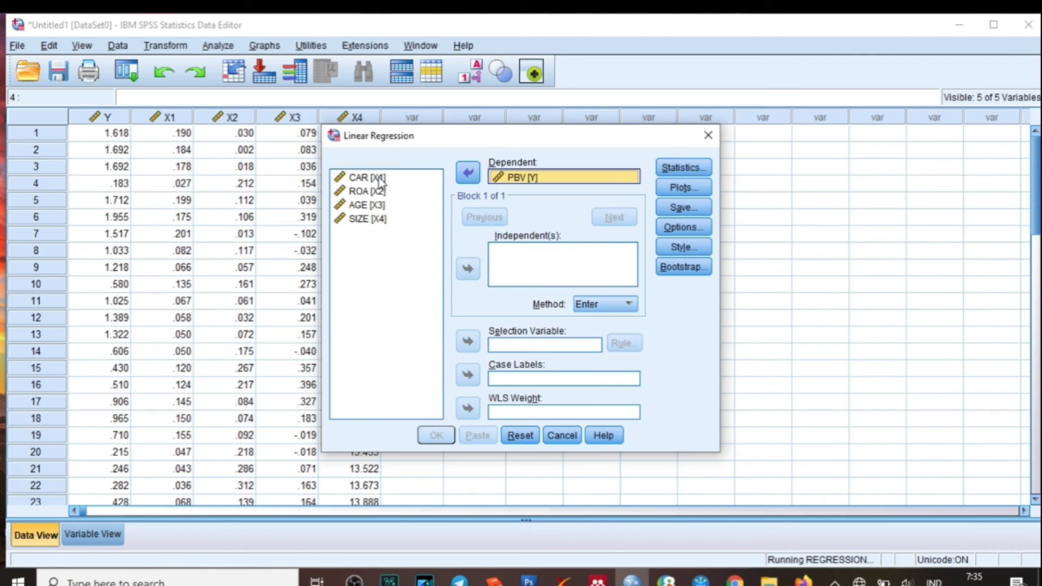
- Add CAR, ROA, AGE and SIZE as the independent variables of the PBV regression
ctrl+click(387, 193)
ctrl+click(383, 205)
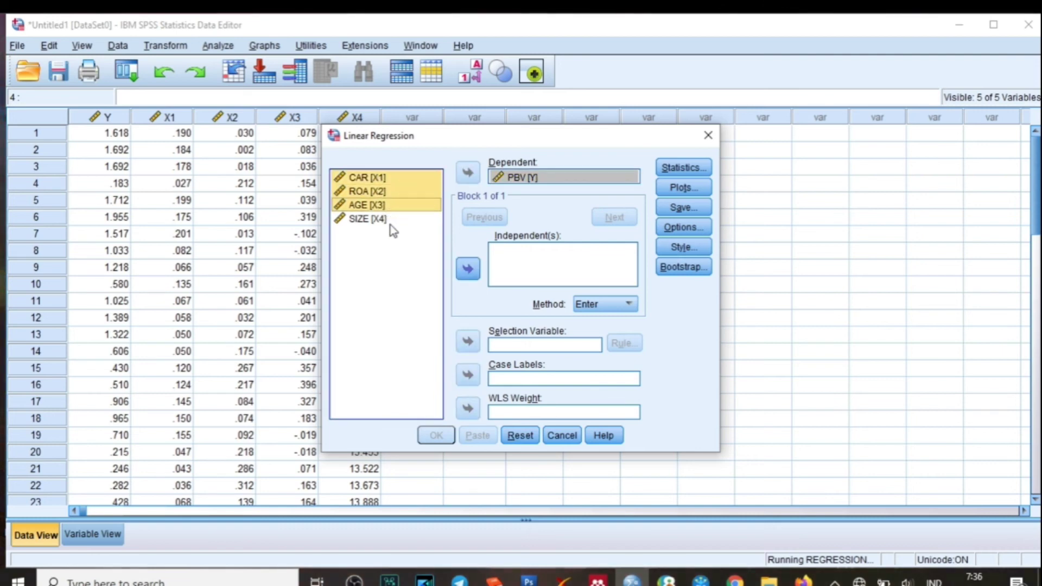
ctrl+click(385, 220)
click(469, 272)
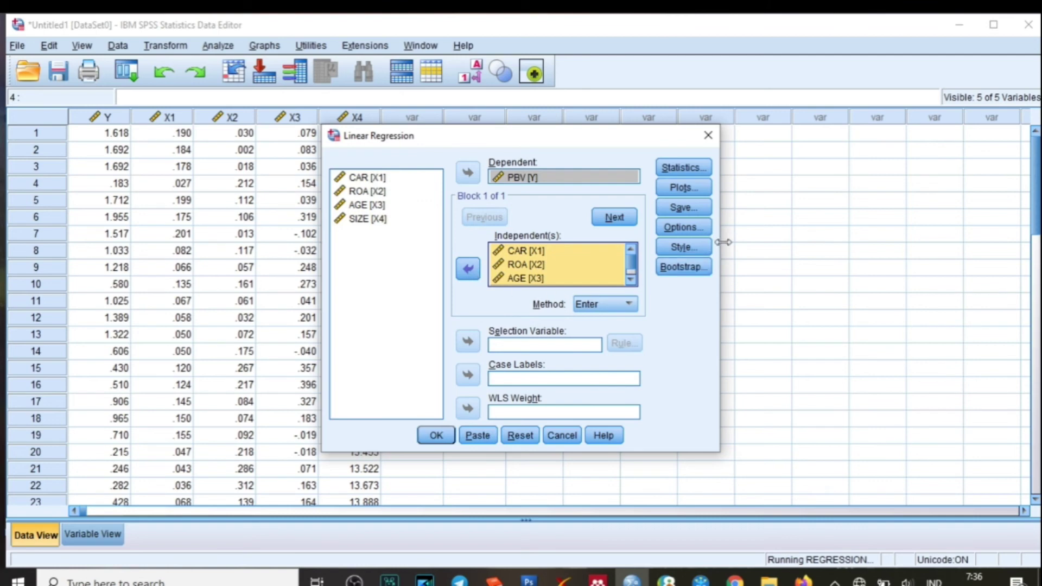
- Set up a residual scatterplot with *SRESID on the Y axis and *ZPRED on the X axis, and run the regression
click(690, 192)
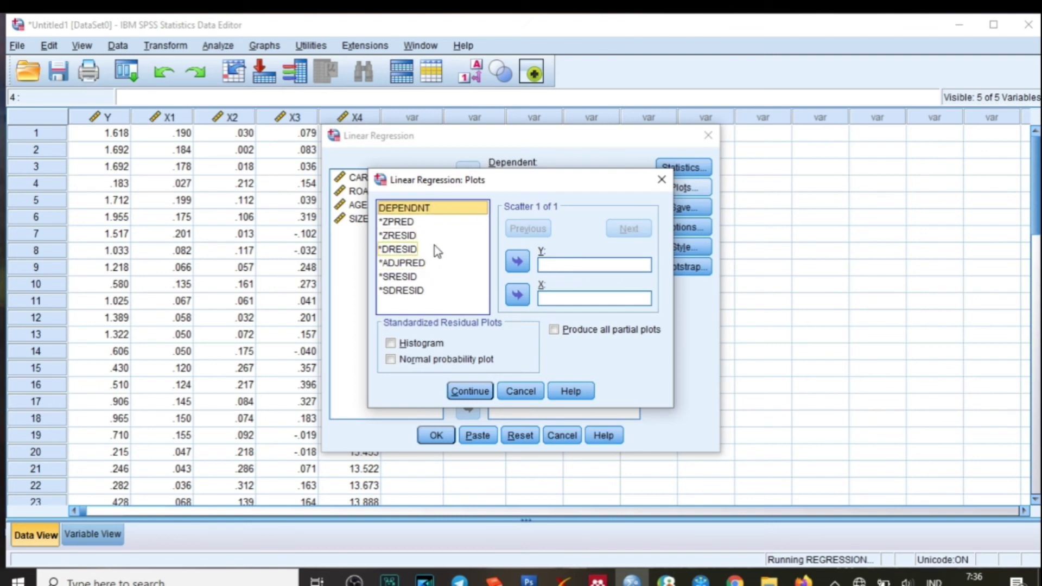
click(411, 278)
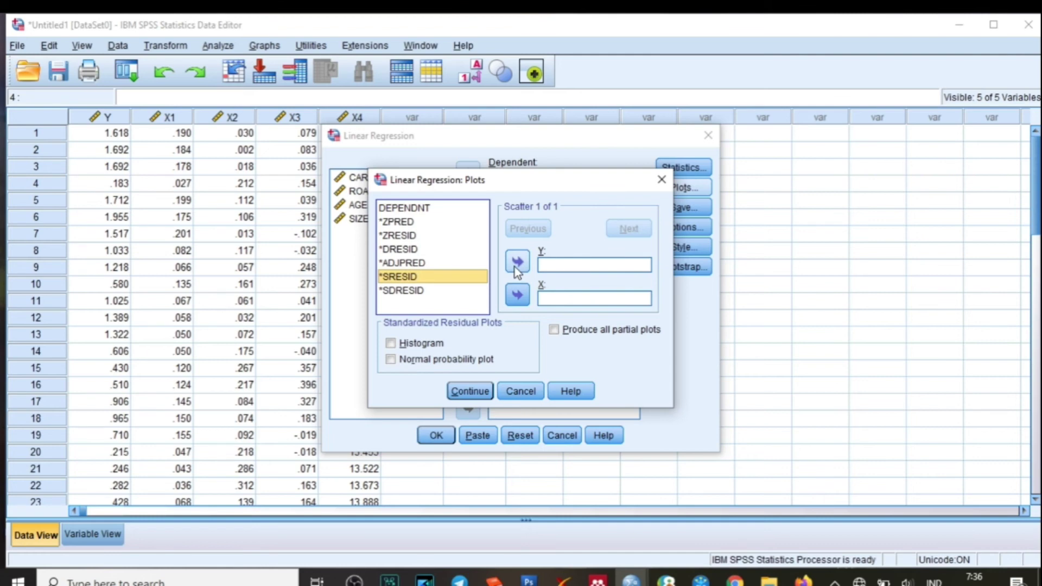
click(517, 262)
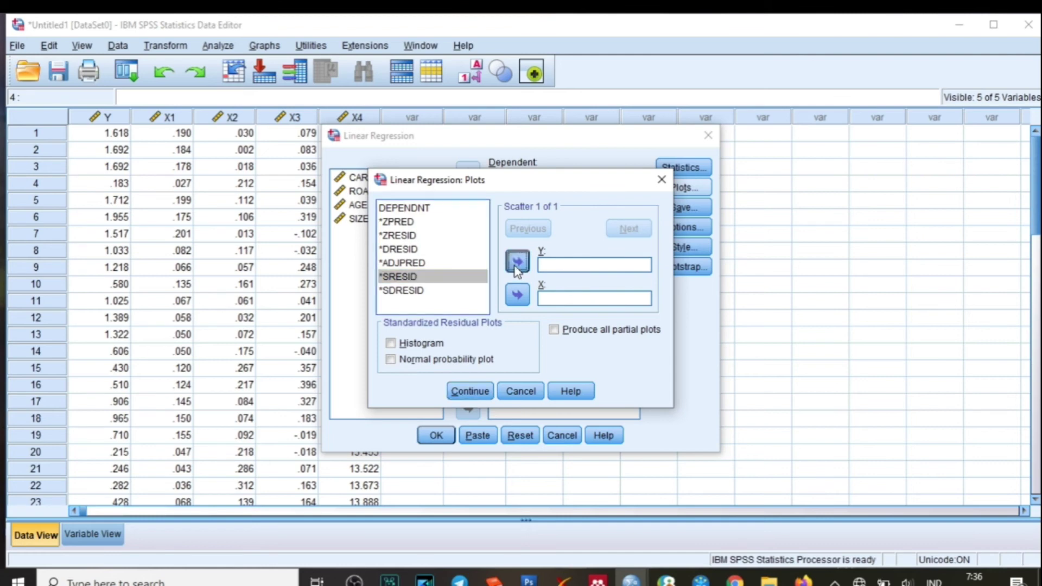
click(557, 301)
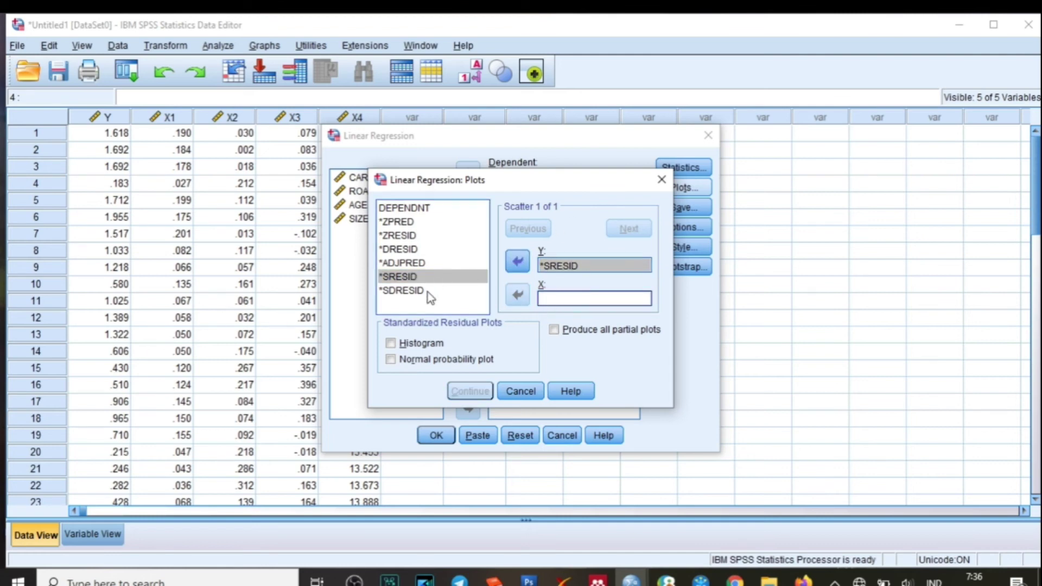
click(402, 222)
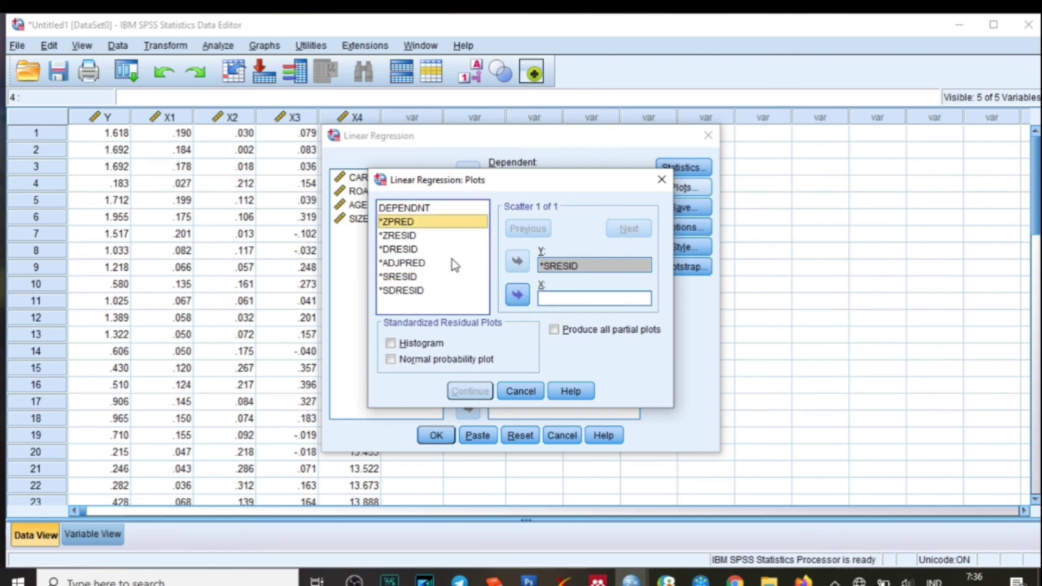
click(518, 296)
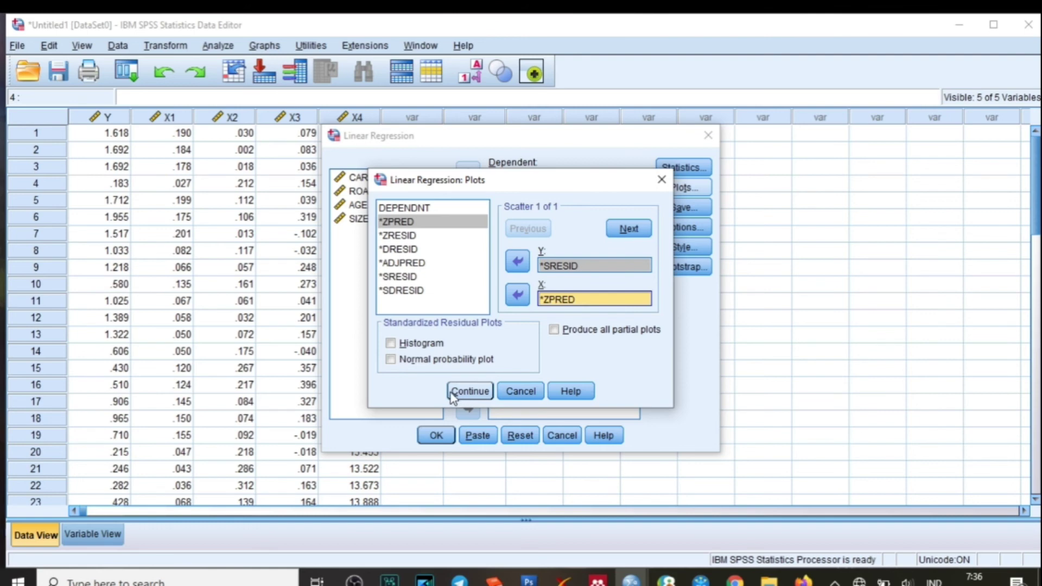
click(469, 392)
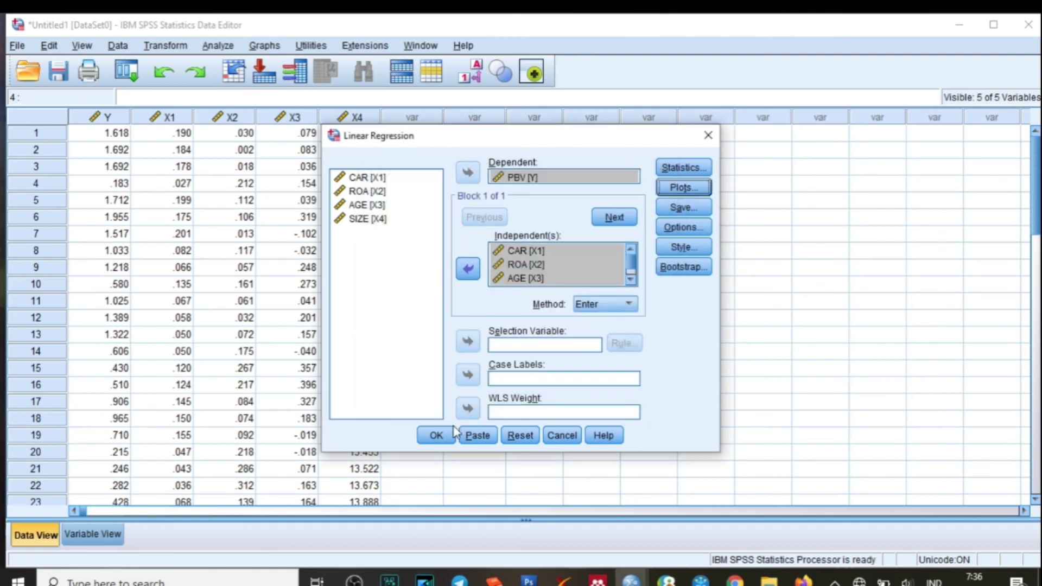
click(436, 436)
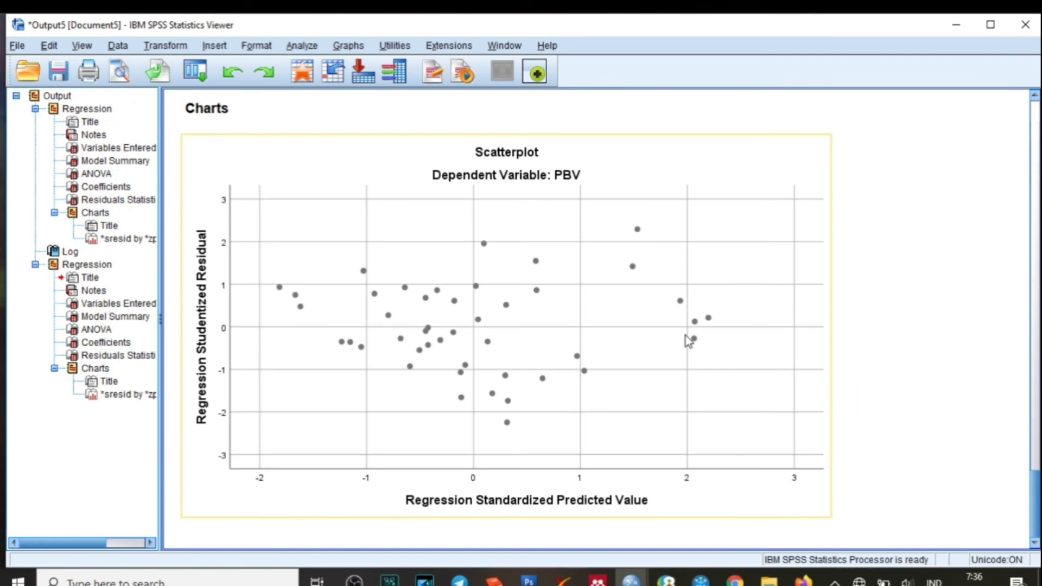